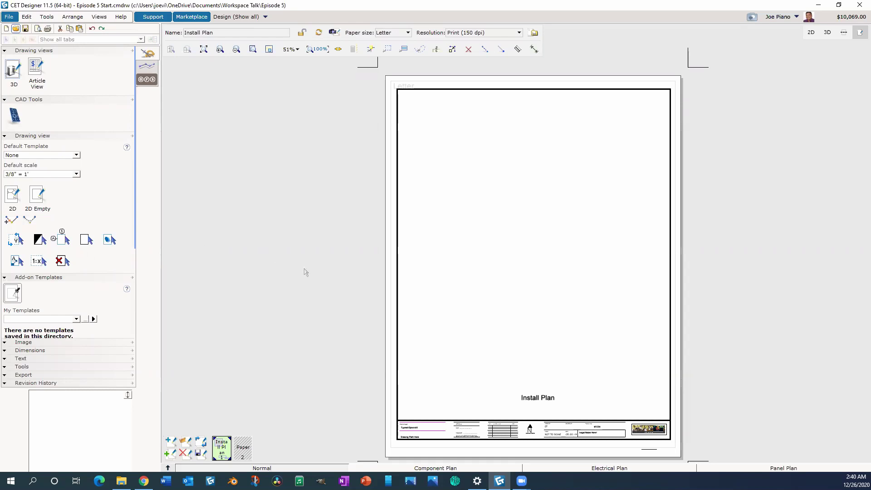
Step: Activate the 2D drawing view tool (rectangle, 3/8" = 1' scale) on the Install Plan sheet
{"action": "left_click", "coordinate": [11, 198]}
Step: Draw the view rectangle upper left and position its outline over the L-shaped workstation plan
{"action": "left_click", "coordinate": [412, 102]}
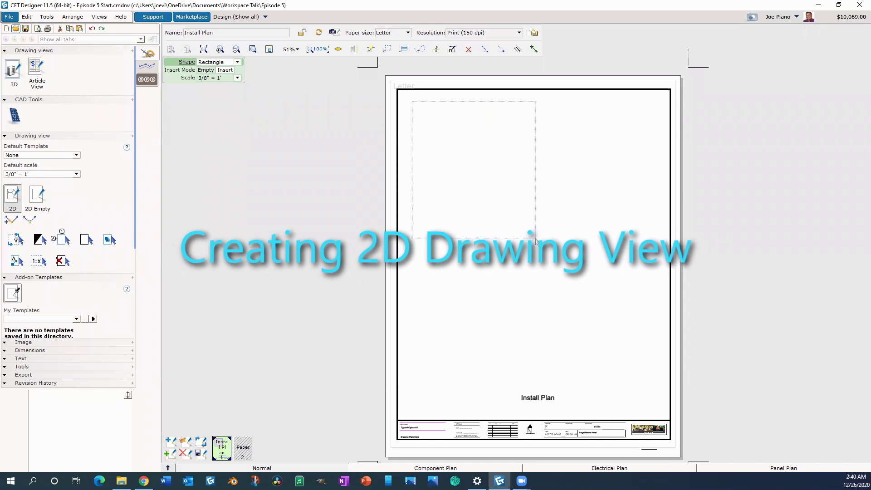
{"action": "left_click", "coordinate": [537, 239]}
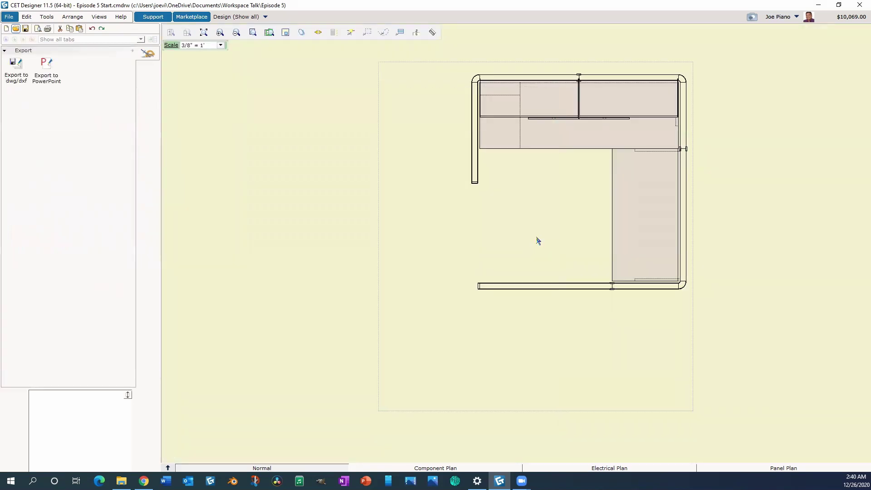
{"action": "scroll", "coordinate": [546, 225], "scroll_direction": "down", "scroll_amount": 2}
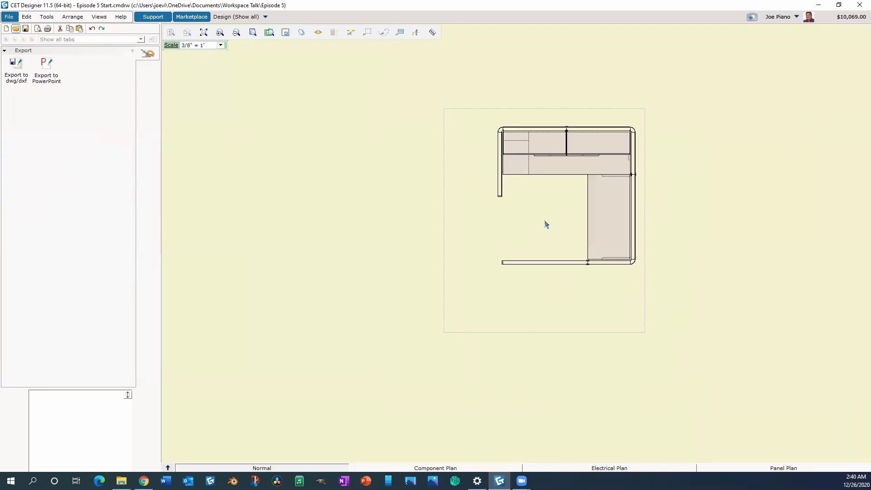
{"action": "left_click", "coordinate": [566, 203]}
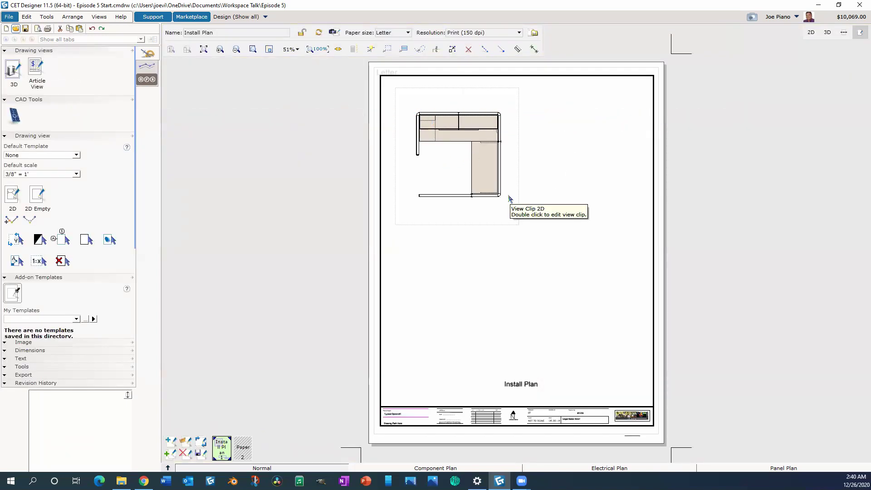
Step: Select the View Clip 2D, keep its scale at 3/8" = 1', and bring up Visibility settings
{"action": "left_click", "coordinate": [497, 204]}
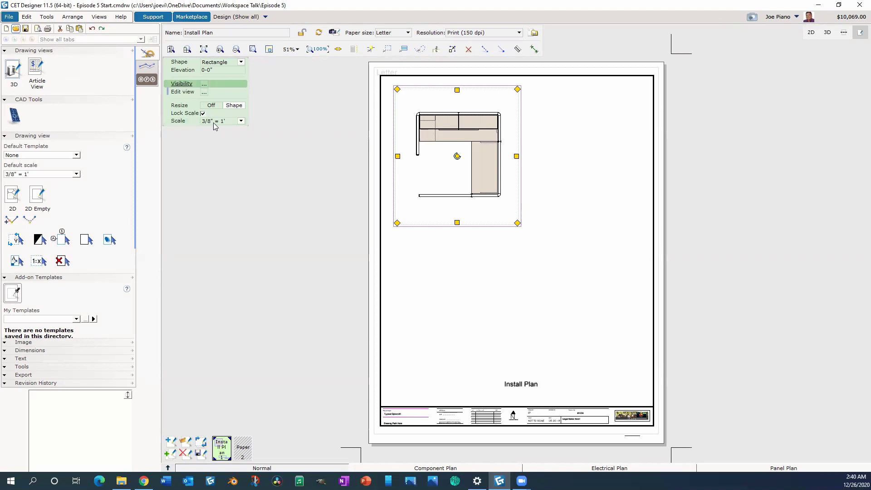
{"action": "left_click", "coordinate": [241, 121]}
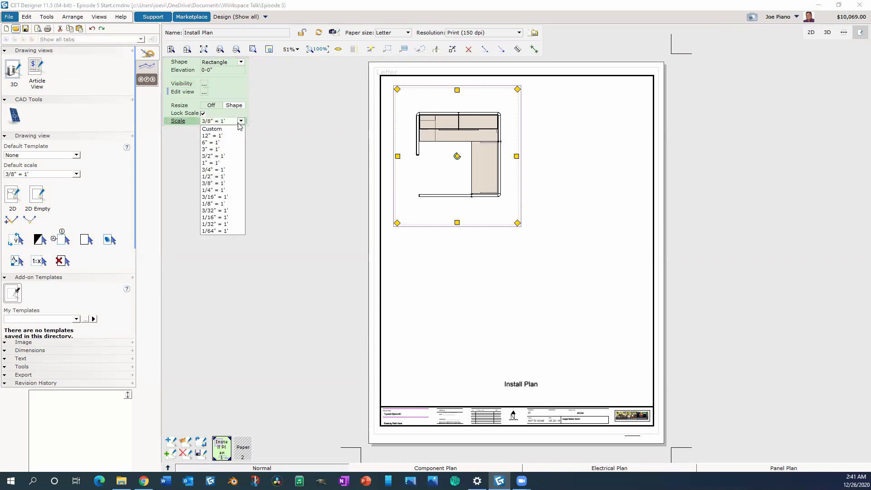
{"action": "left_click", "coordinate": [229, 183]}
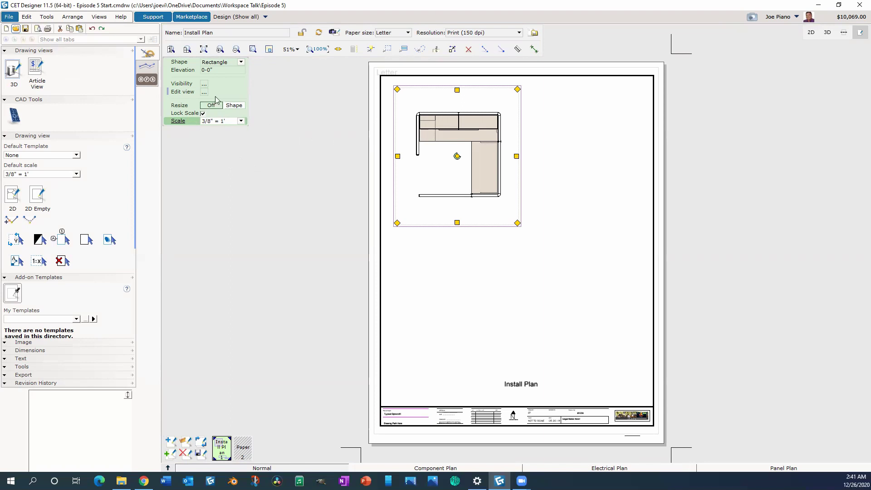
{"action": "left_click", "coordinate": [204, 85]}
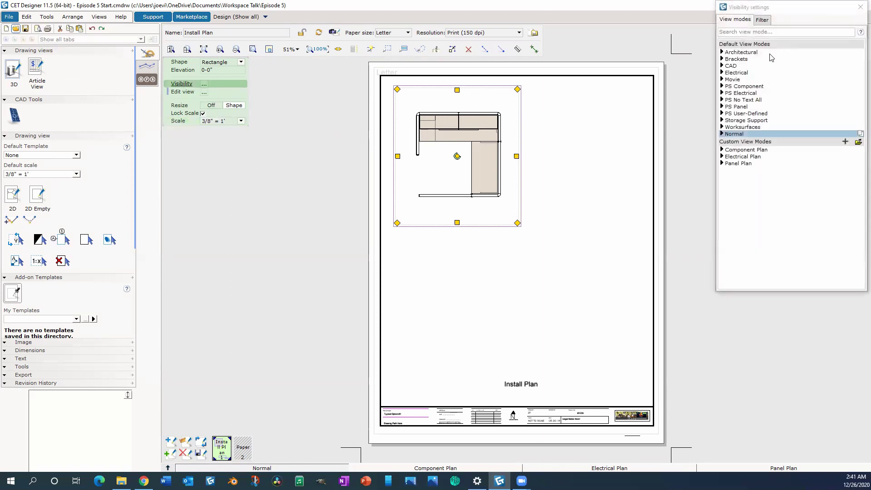
Step: Switch the drawing view to the Panel Plan custom view mode and close Visibility settings
{"action": "left_click", "coordinate": [800, 9]}
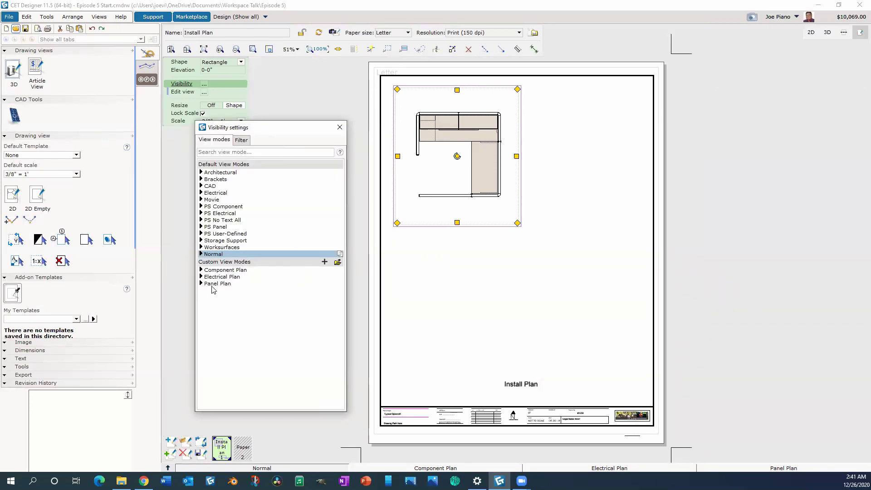
{"action": "left_click", "coordinate": [215, 285]}
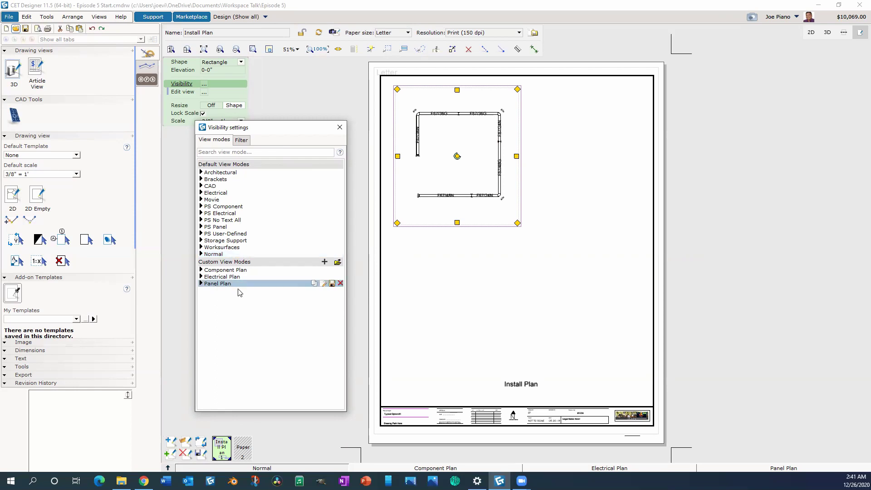
{"action": "left_click", "coordinate": [340, 127]}
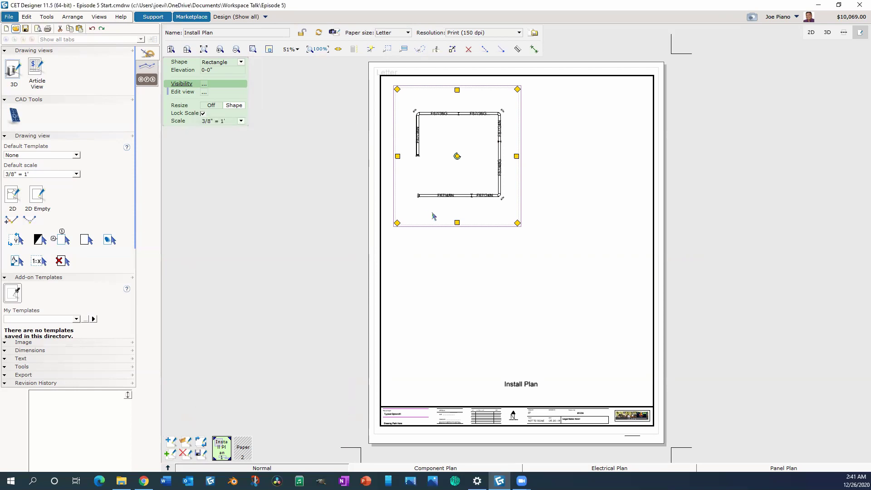
{"action": "scroll", "coordinate": [471, 159], "scroll_direction": "up", "scroll_amount": 1}
{"action": "scroll", "coordinate": [472, 218], "scroll_direction": "up", "scroll_amount": 3}
{"action": "scroll", "coordinate": [473, 218], "scroll_direction": "down", "scroll_amount": 3}
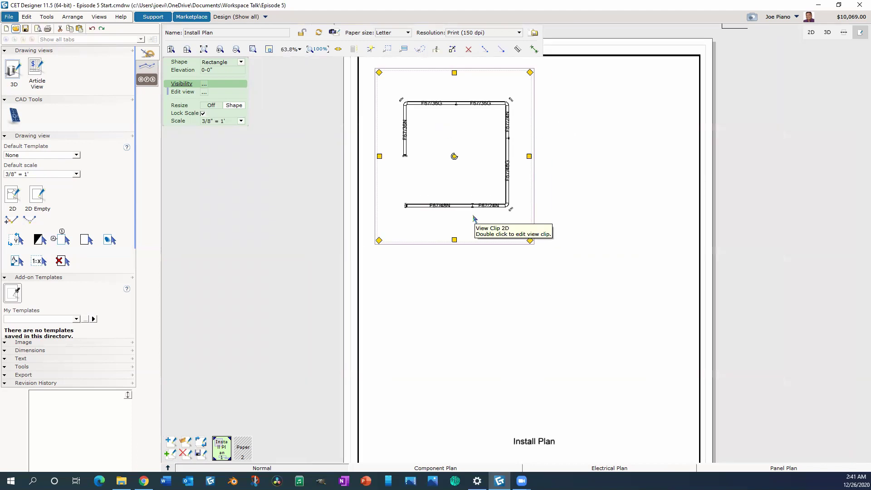
Step: Trim the view frame inward from its bottom-right and top-left corners around the panels
{"action": "mouse_move", "coordinate": [531, 241]}
{"action": "left_mouse_down"}
{"action": "mouse_move", "coordinate": [518, 230]}
{"action": "mouse_move", "coordinate": [521, 220]}
{"action": "left_mouse_up"}
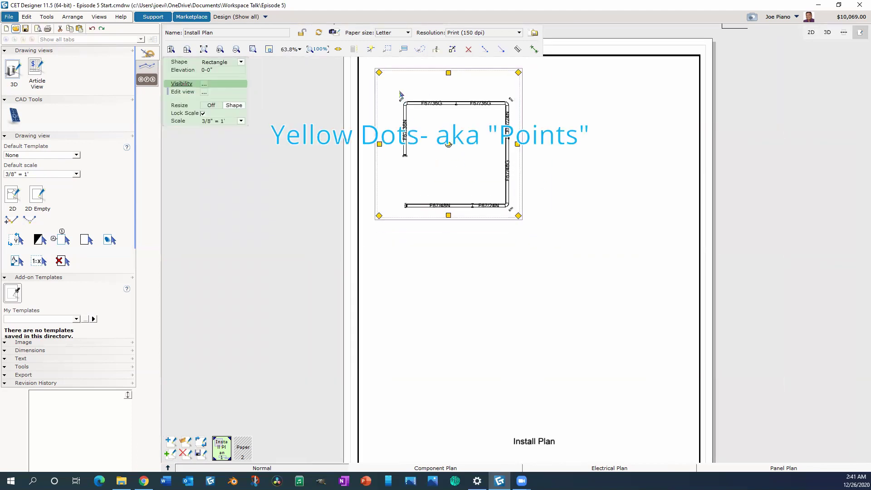
{"action": "left_click_drag", "start_coordinate": [379, 74], "coordinate": [394, 93]}
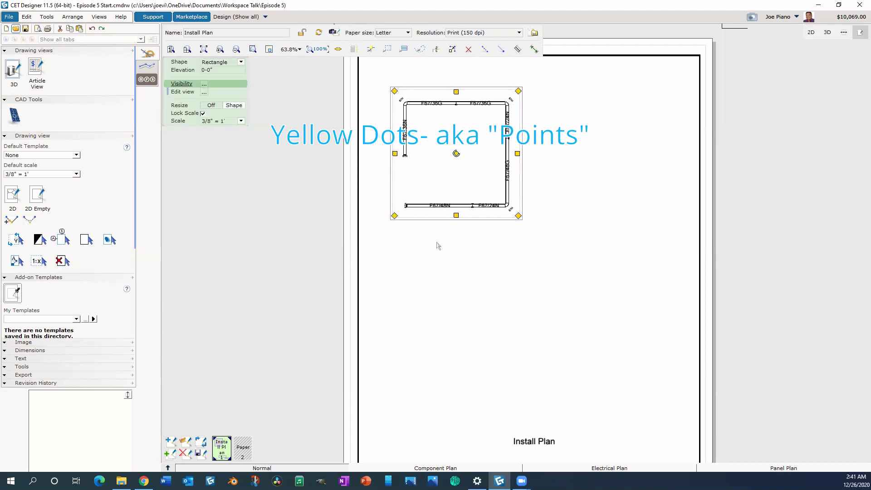
{"action": "scroll", "coordinate": [45, 347], "scroll_direction": "down", "scroll_amount": 5}
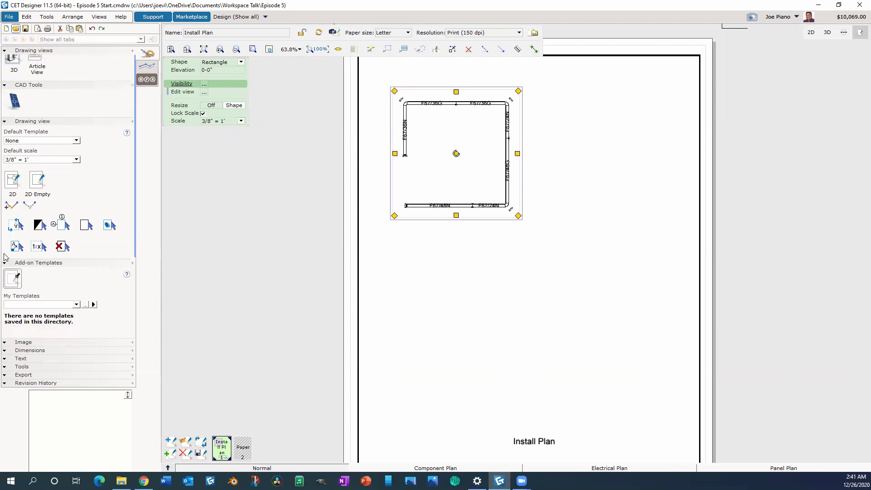
{"action": "scroll", "coordinate": [46, 347], "scroll_direction": "down", "scroll_amount": 2}
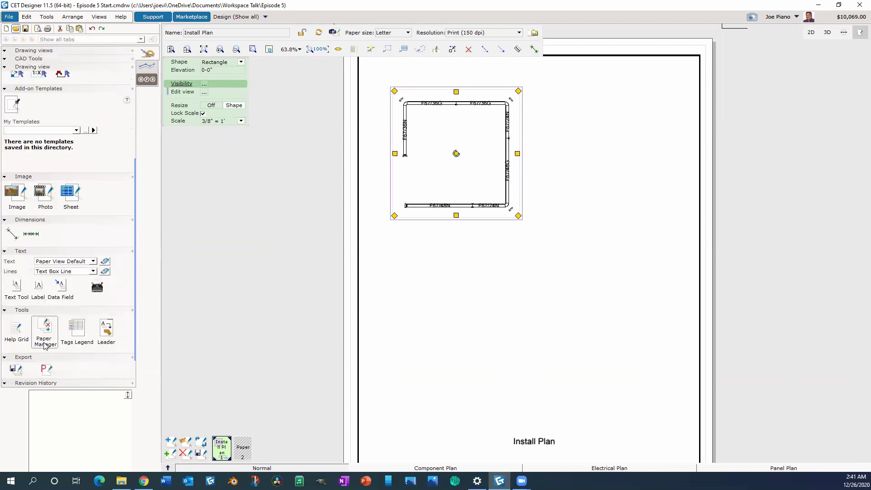
Step: Place a label reading 'Panel' below the view and centre it under the view
{"action": "left_click", "coordinate": [38, 286]}
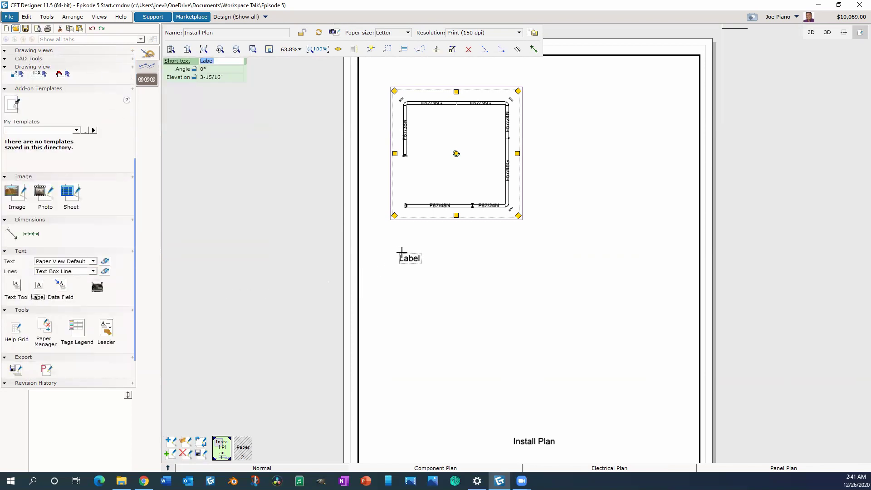
{"action": "left_click", "coordinate": [446, 230]}
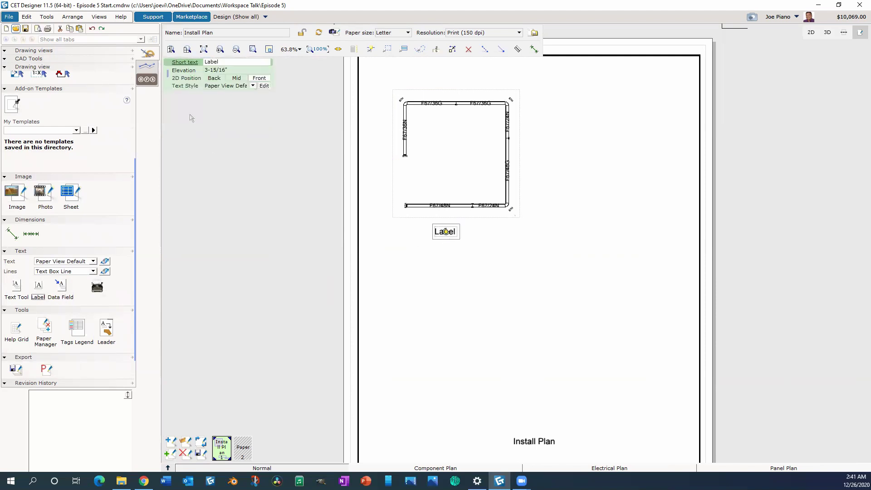
{"action": "left_click_drag", "start_coordinate": [222, 62], "coordinate": [197, 66]}
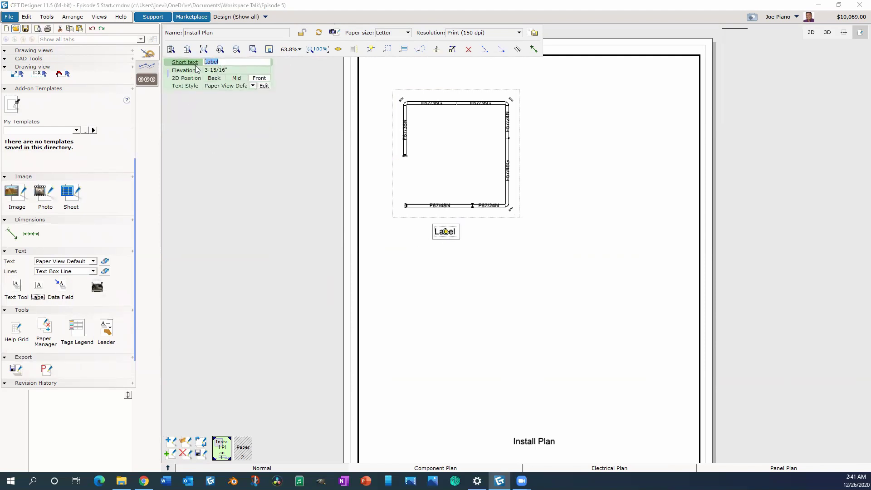
{"action": "type", "text": "Pan"}
{"action": "left_click", "coordinate": [547, 278]}
{"action": "mouse_move", "coordinate": [455, 238]}
{"action": "left_mouse_down"}
{"action": "mouse_move", "coordinate": [473, 235]}
{"action": "mouse_move", "coordinate": [464, 239]}
{"action": "left_mouse_up"}
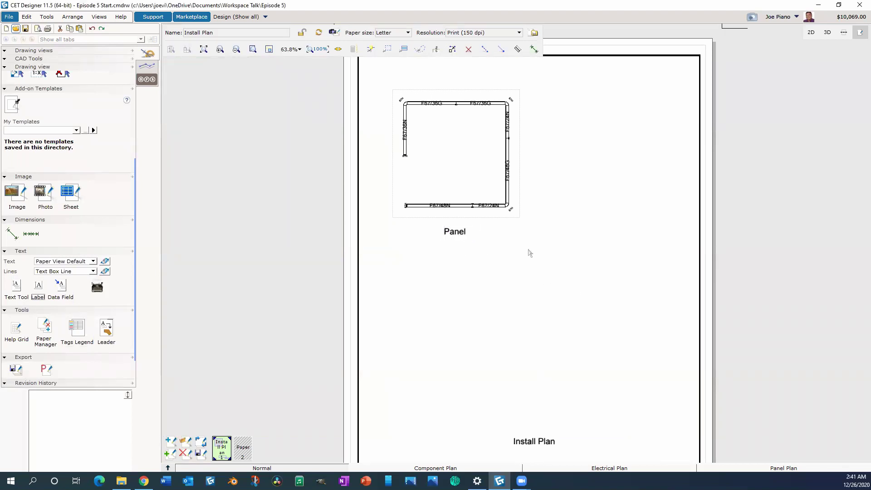
Step: Select the panel view with its Panel label and paste a duplicate to carry down the sheet
{"action": "scroll", "coordinate": [522, 240], "scroll_direction": "down", "scroll_amount": 2}
{"action": "left_click", "coordinate": [499, 221]}
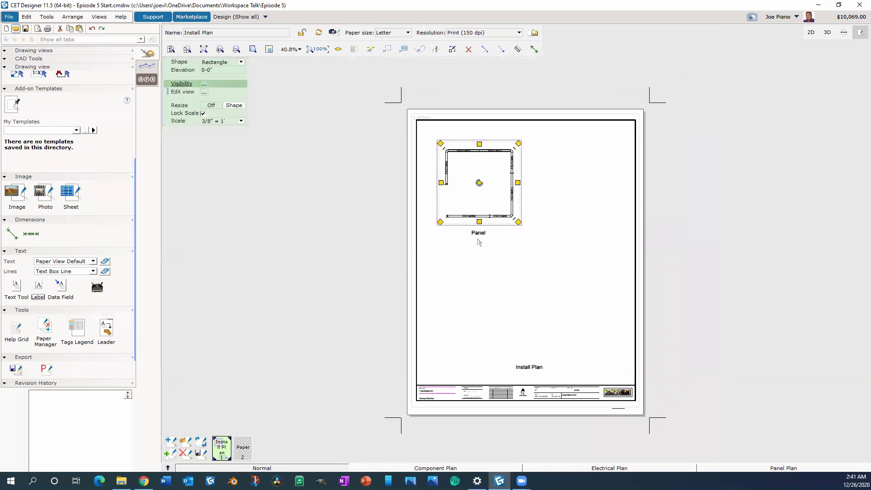
{"action": "scroll", "coordinate": [490, 232], "scroll_direction": "up", "scroll_amount": 1}
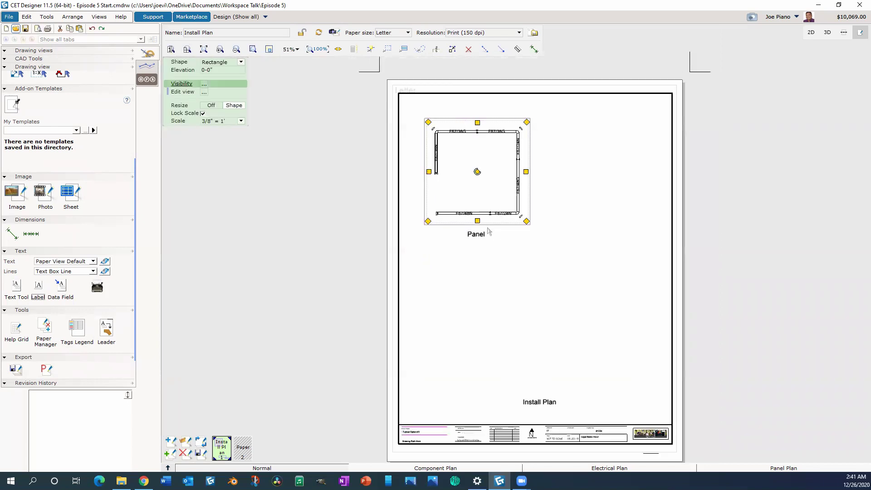
{"action": "left_click", "coordinate": [484, 238]}
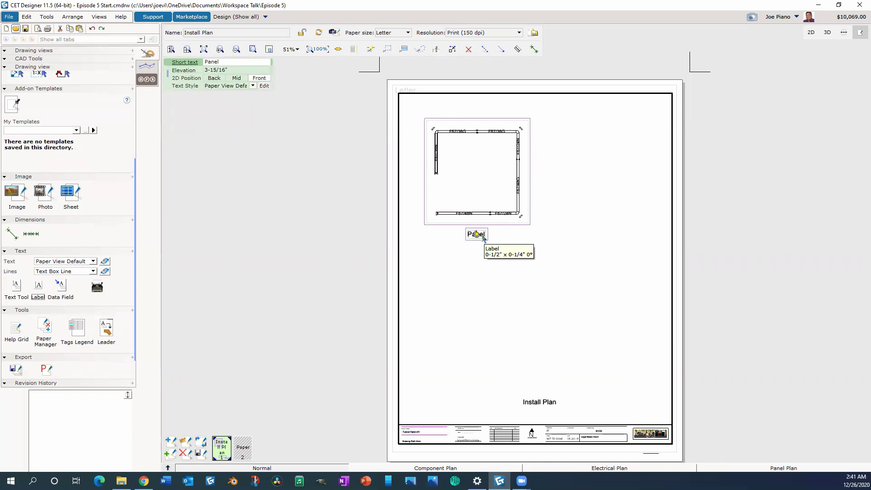
{"action": "left_click", "coordinate": [506, 238]}
{"action": "left_click", "coordinate": [501, 217]}
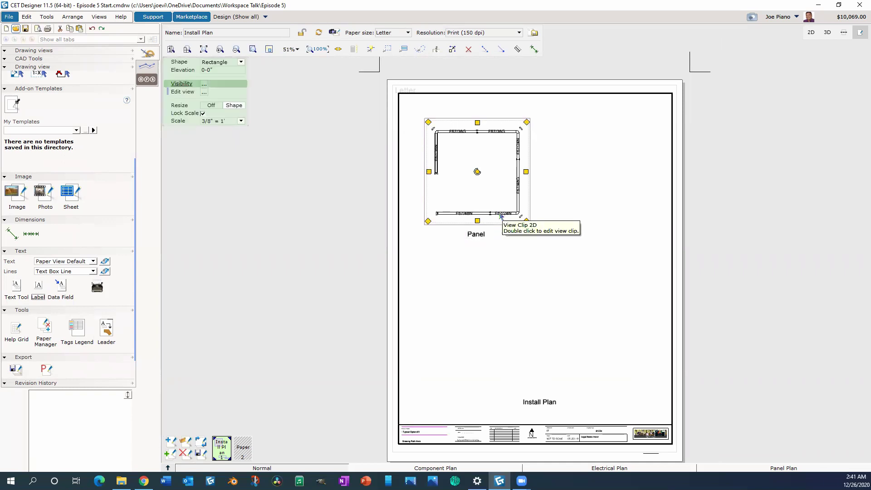
{"action": "left_click", "coordinate": [482, 237]}
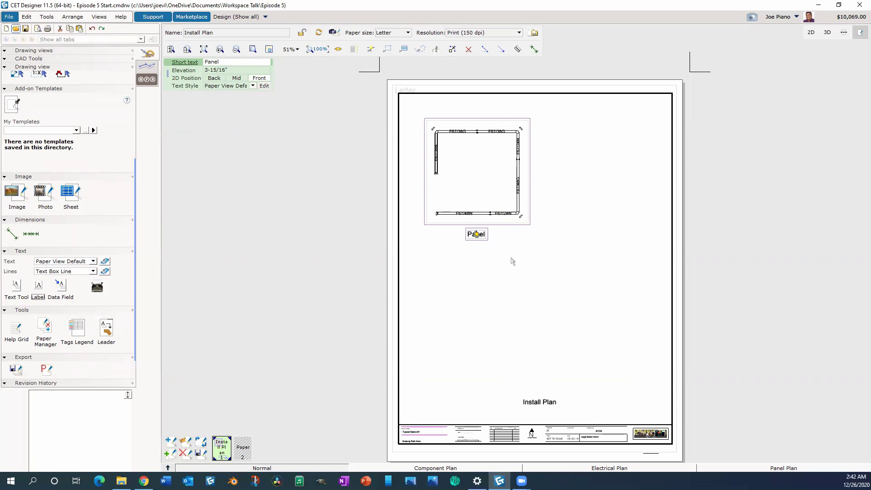
{"action": "key", "text": "ctrl+v"}
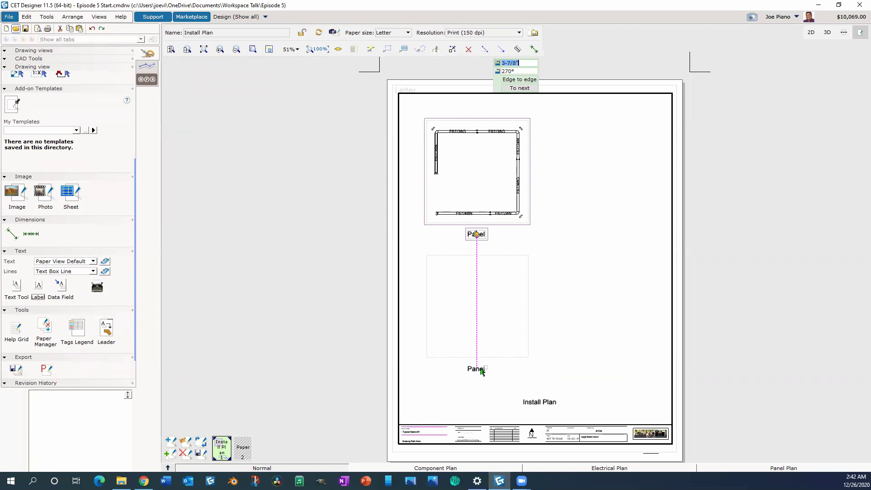
Step: Drop the pasted copy below the original and drag a third copy to the upper right
{"action": "left_click", "coordinate": [482, 369]}
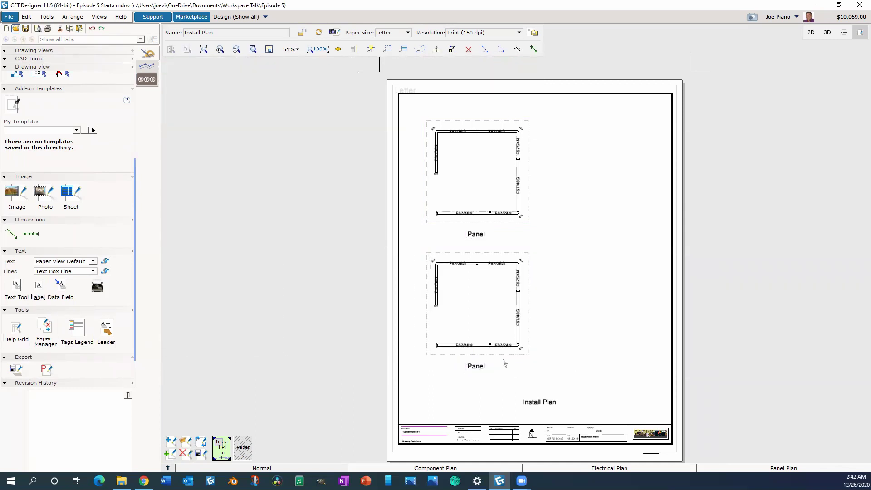
{"action": "left_click", "coordinate": [483, 237]}
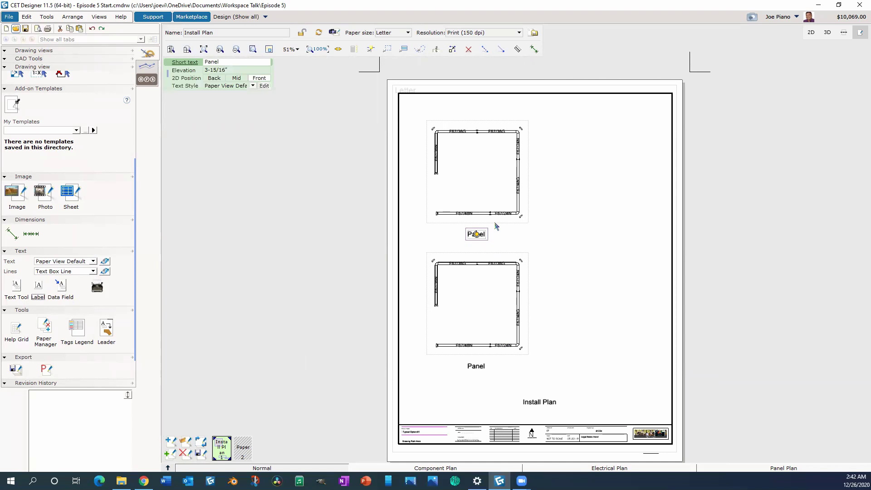
{"action": "left_click", "coordinate": [502, 221]}
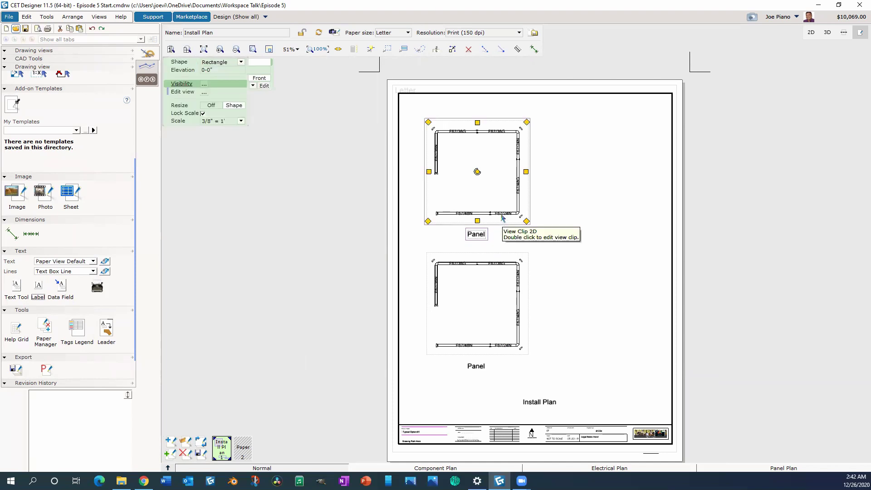
{"action": "left_click_drag", "start_coordinate": [502, 209], "coordinate": [605, 169]}
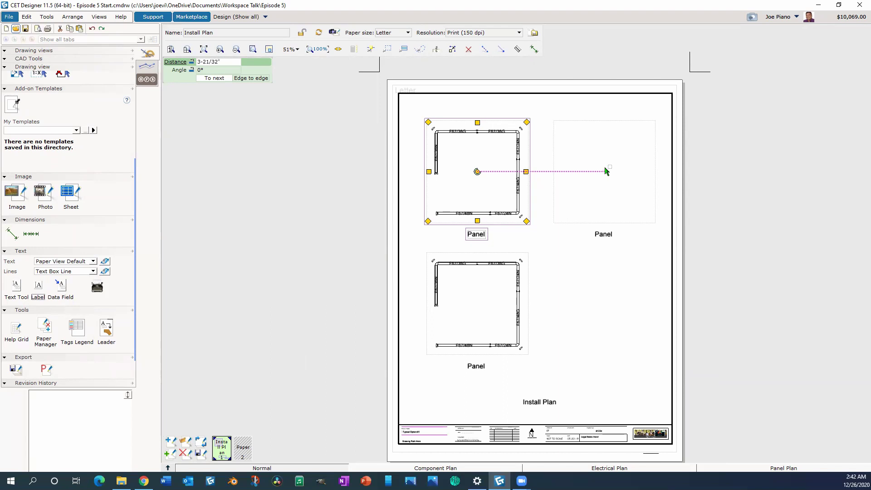
{"action": "left_click_drag", "start_coordinate": [606, 171], "coordinate": [606, 171]}
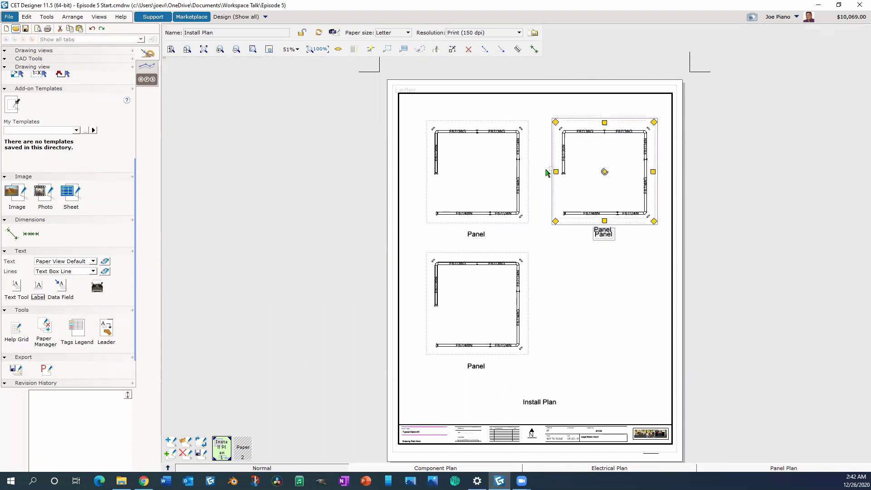
{"action": "left_click", "coordinate": [601, 271]}
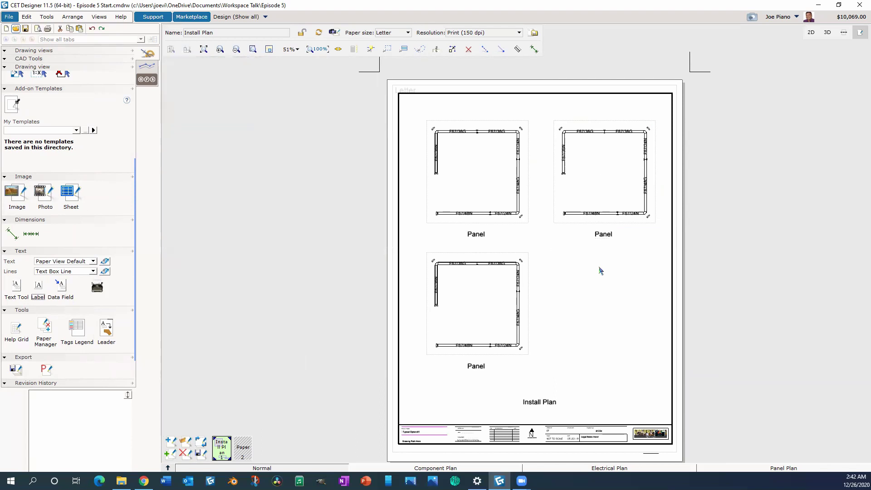
{"action": "left_click", "coordinate": [600, 222]}
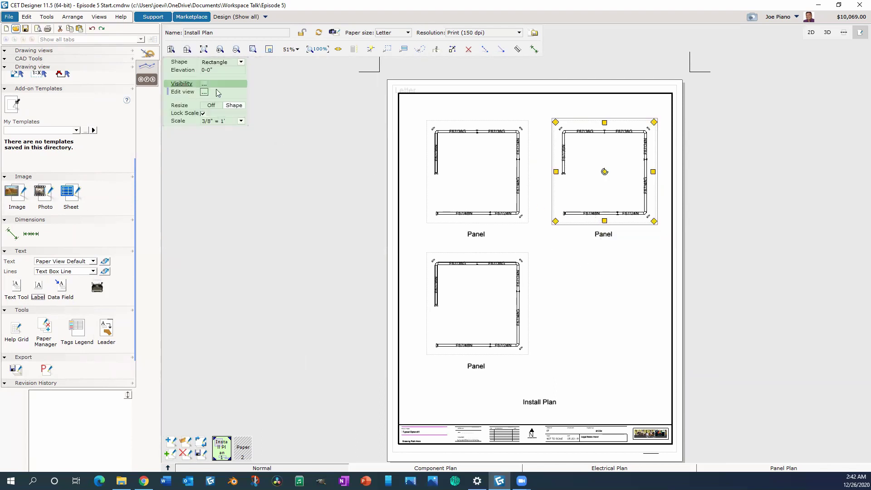
Step: Set the right view to the Electrical Plan mode and relabel its caption 'Electrical'
{"action": "left_click", "coordinate": [203, 84]}
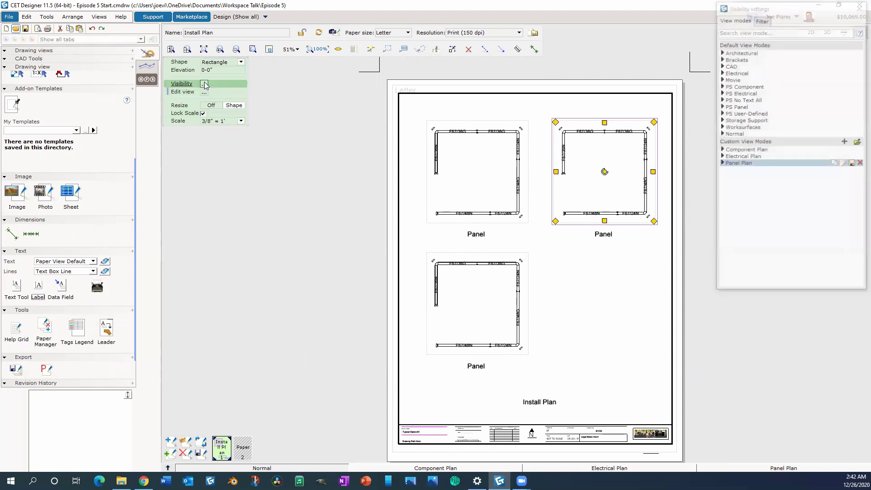
{"action": "left_click", "coordinate": [755, 157]}
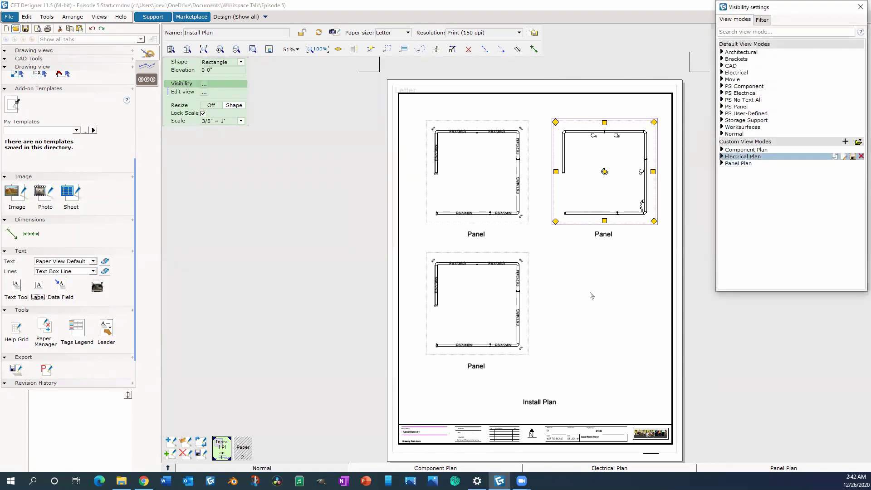
{"action": "left_click", "coordinate": [591, 295]}
{"action": "left_click", "coordinate": [602, 238]}
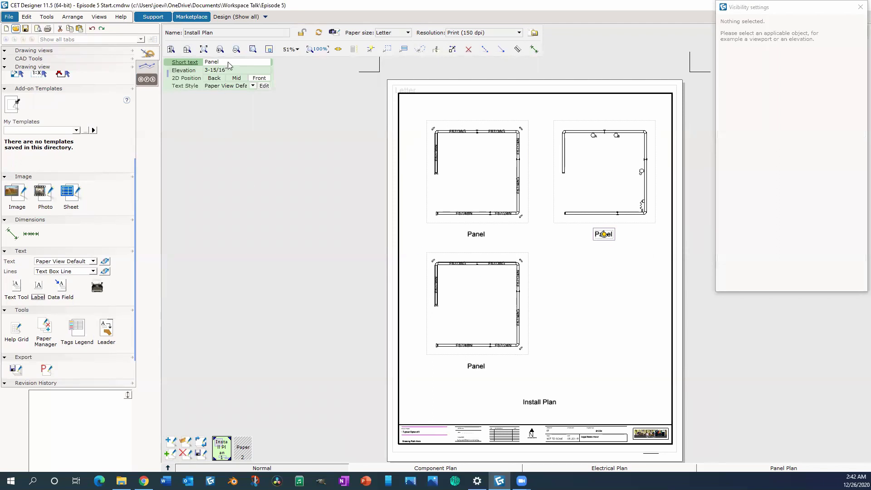
{"action": "left_click", "coordinate": [184, 64]}
{"action": "type", "text": "Electrical"}
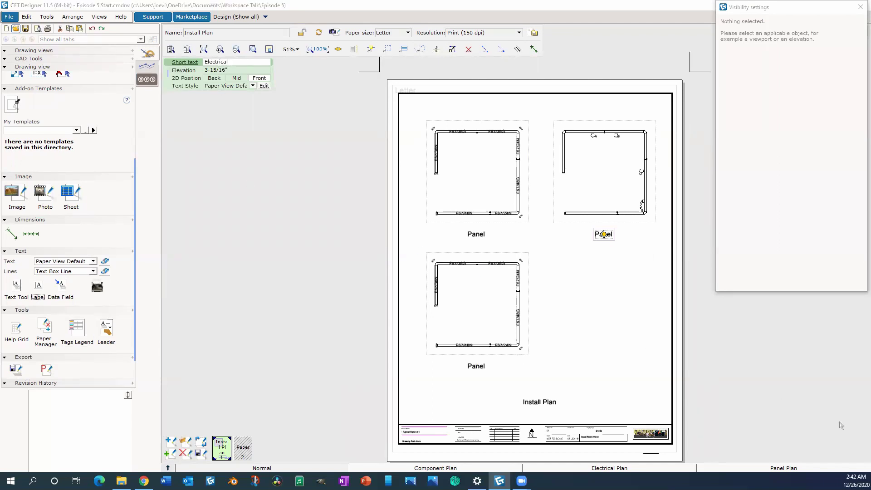
{"action": "key", "text": "Return"}
Step: Set the bottom view to the Component Plan mode and relabel its caption 'Component'
{"action": "left_click", "coordinate": [498, 328]}
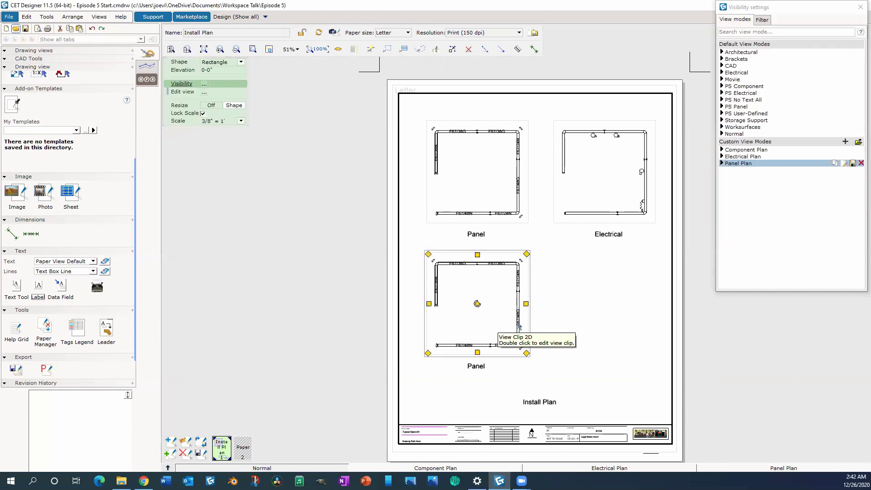
{"action": "left_click", "coordinate": [733, 153]}
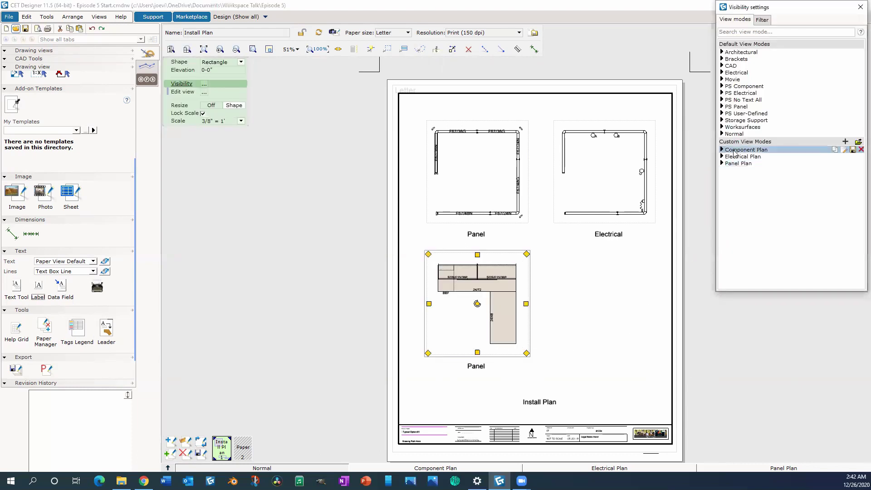
{"action": "left_click", "coordinate": [572, 325]}
{"action": "left_click", "coordinate": [475, 366]}
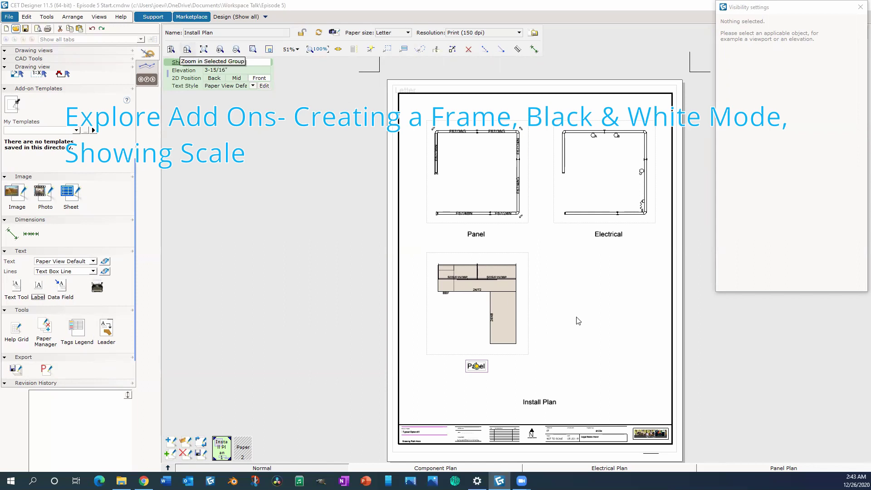
{"action": "left_click", "coordinate": [403, 234]}
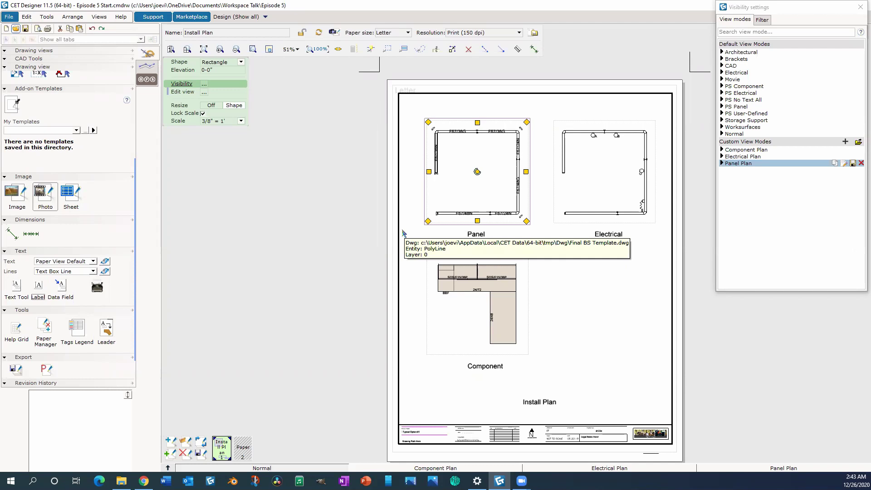
Step: Create a PDF of the Install Plan report from Print Reports, named 'CET Report Episode 5 Start'
{"action": "left_click", "coordinate": [48, 29]}
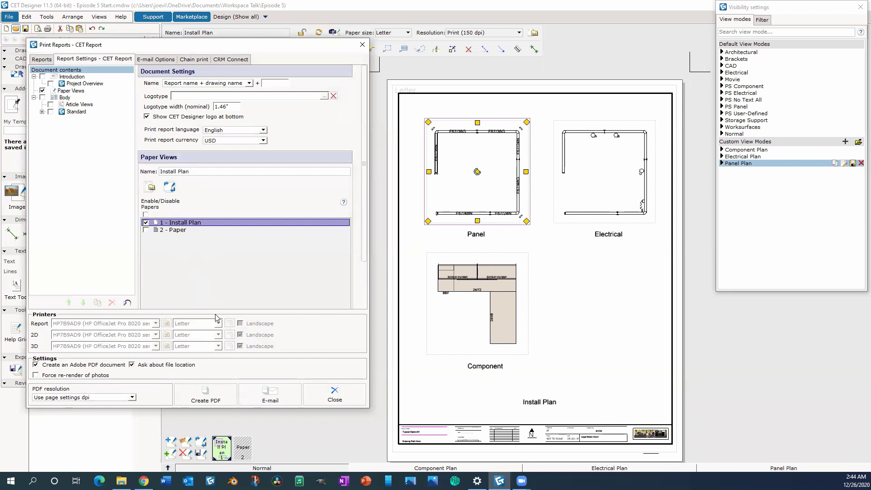
{"action": "left_click", "coordinate": [214, 402]}
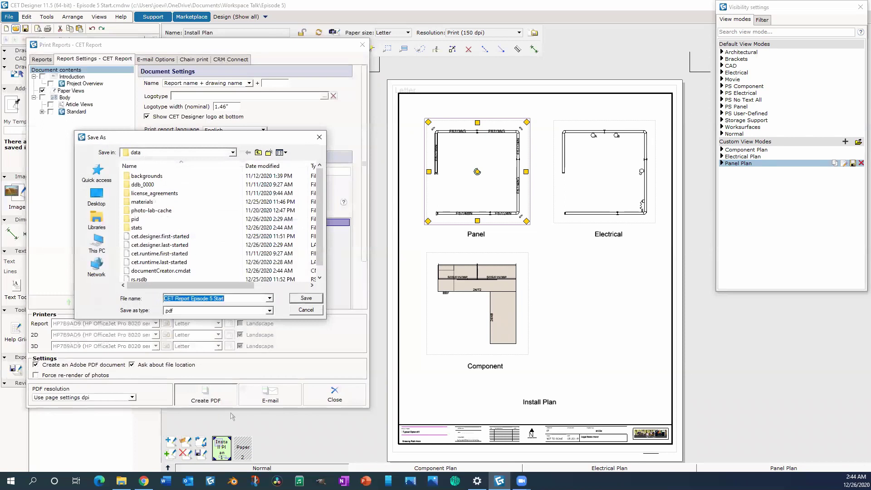
Step: Name the report 'Erase' and attempt to save it in This PC
{"action": "left_click", "coordinate": [96, 196]}
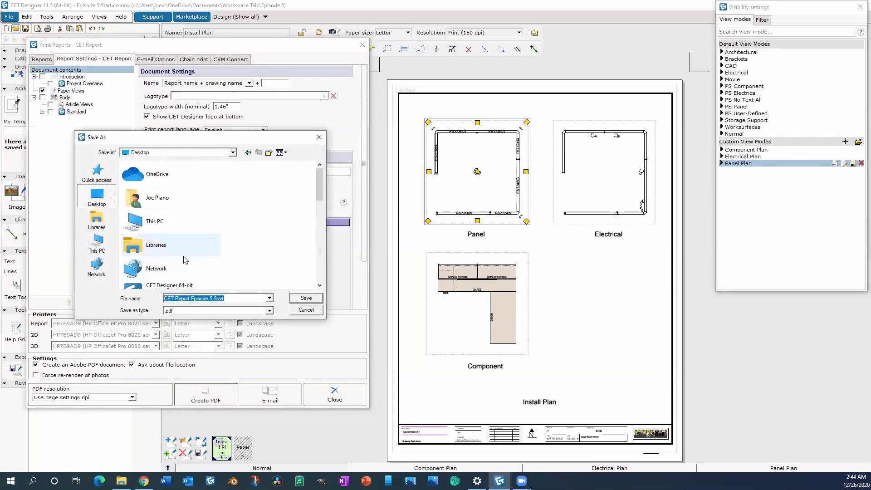
{"action": "scroll", "coordinate": [184, 255], "scroll_direction": "down", "scroll_amount": 3}
{"action": "scroll", "coordinate": [184, 255], "scroll_direction": "up", "scroll_amount": 3}
{"action": "left_click", "coordinate": [160, 225]}
{"action": "double_click", "coordinate": [160, 226]}
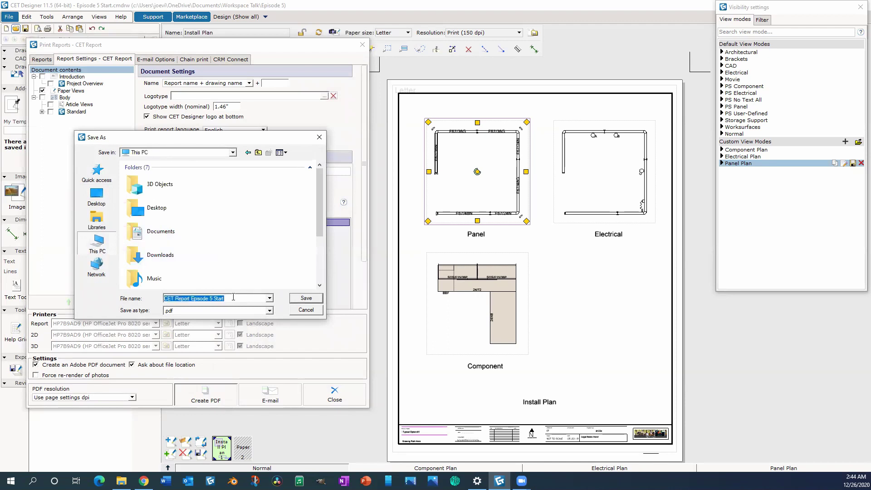
{"action": "type", "text": "Erase"}
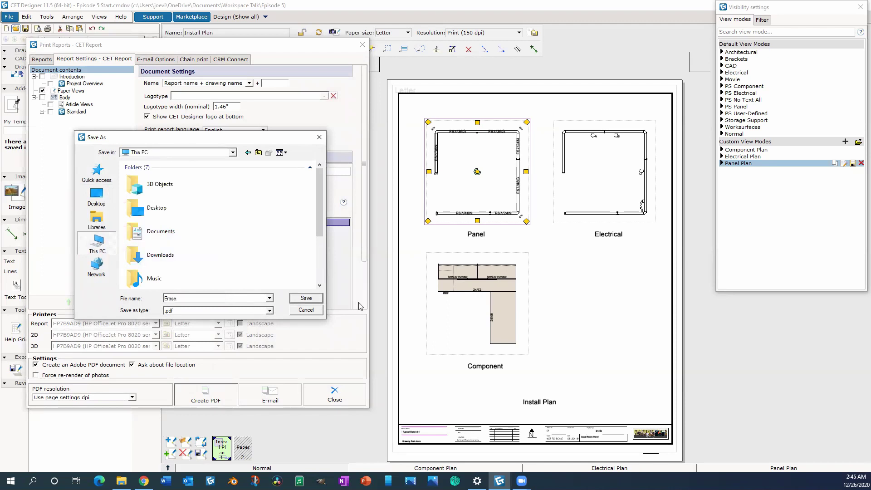
{"action": "left_click", "coordinate": [307, 298]}
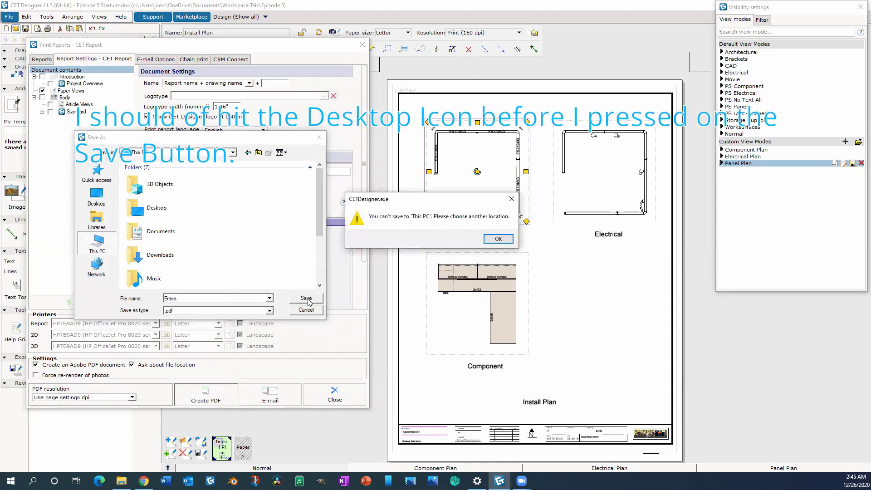
Step: Dismiss the can't-save-here warning and save Erase.pdf to the Desktop instead
{"action": "left_click", "coordinate": [498, 238]}
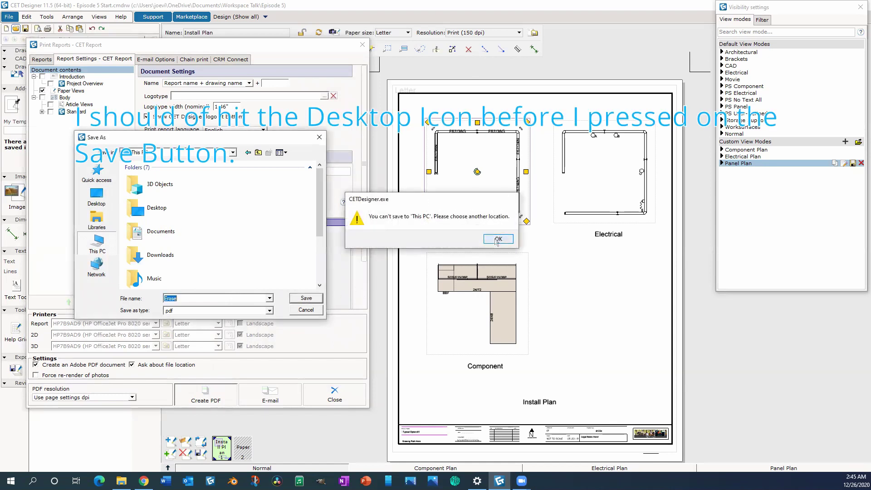
{"action": "double_click", "coordinate": [157, 211]}
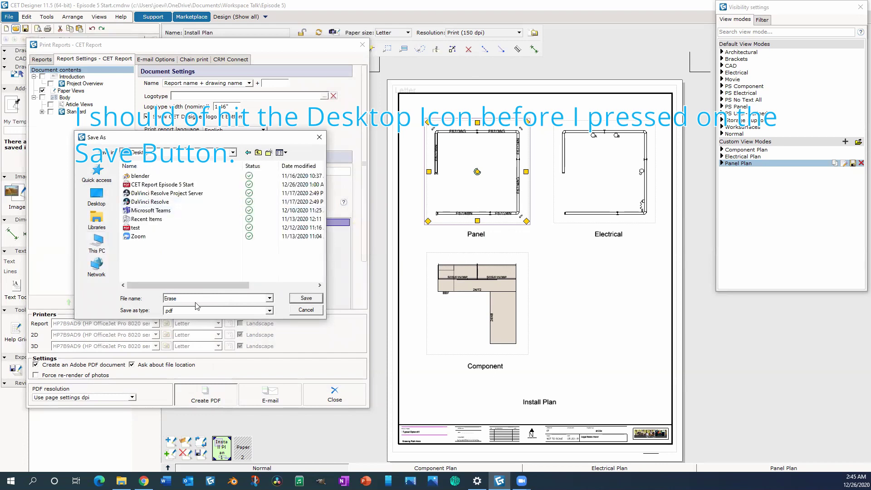
{"action": "left_click", "coordinate": [305, 299]}
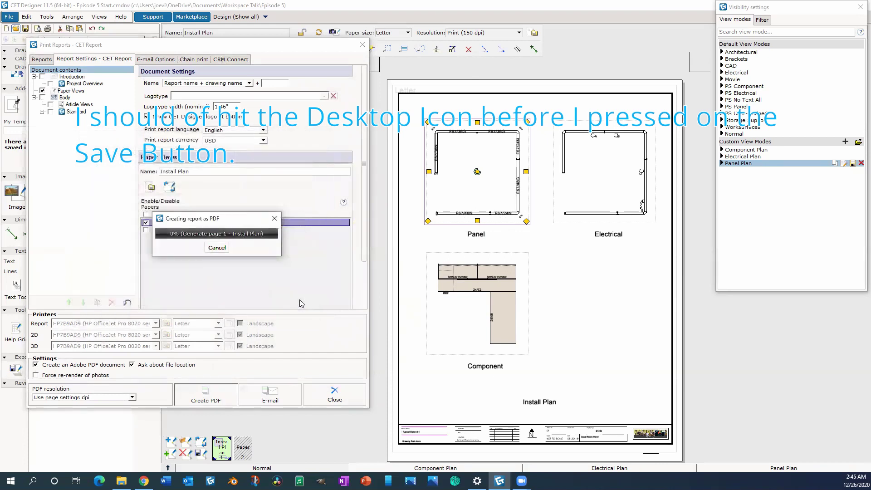